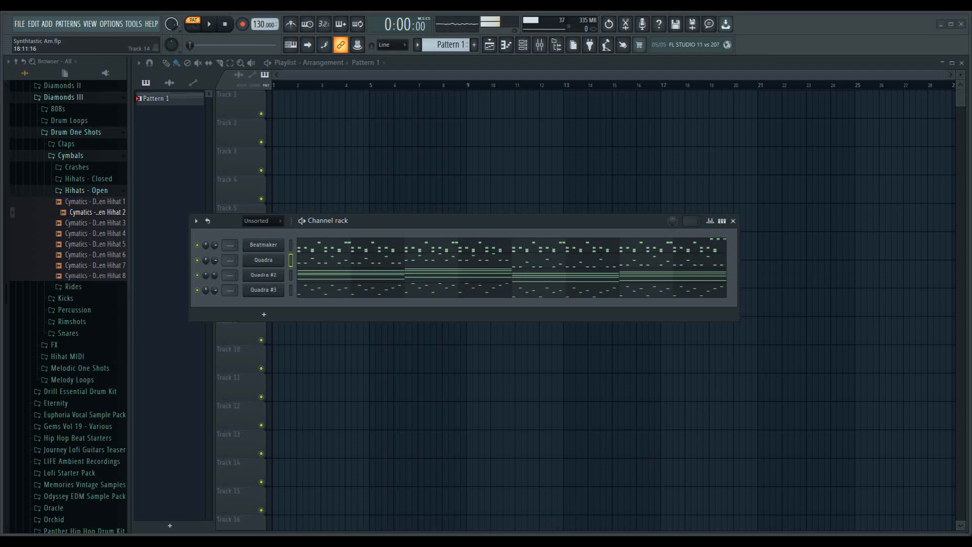
Step: Open the Beatmaker drum plugin and audition the C1 kick and C#1 snare pads in quick alternation
click(265, 246)
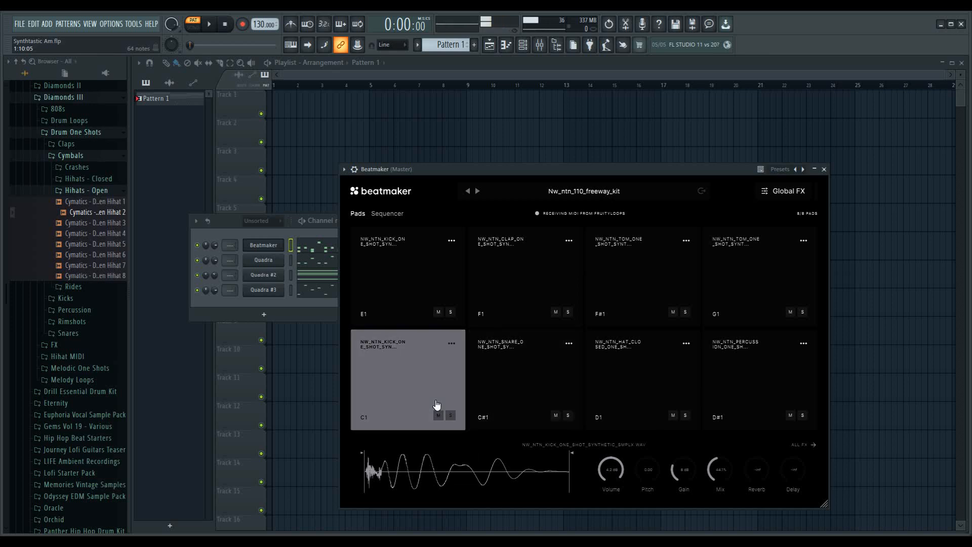
click(494, 393)
click(449, 393)
click(482, 385)
click(465, 386)
click(480, 387)
click(462, 387)
click(486, 384)
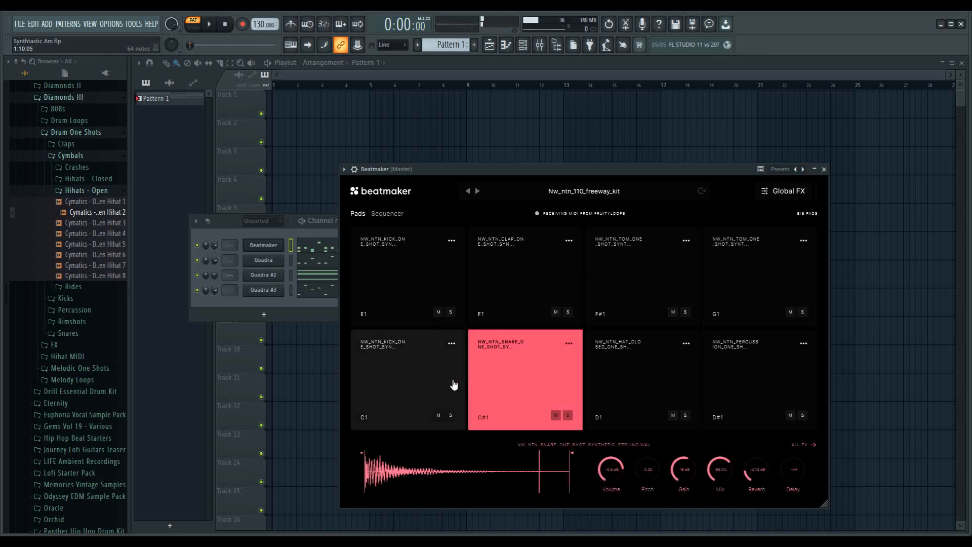
click(453, 385)
click(471, 386)
click(458, 385)
click(469, 384)
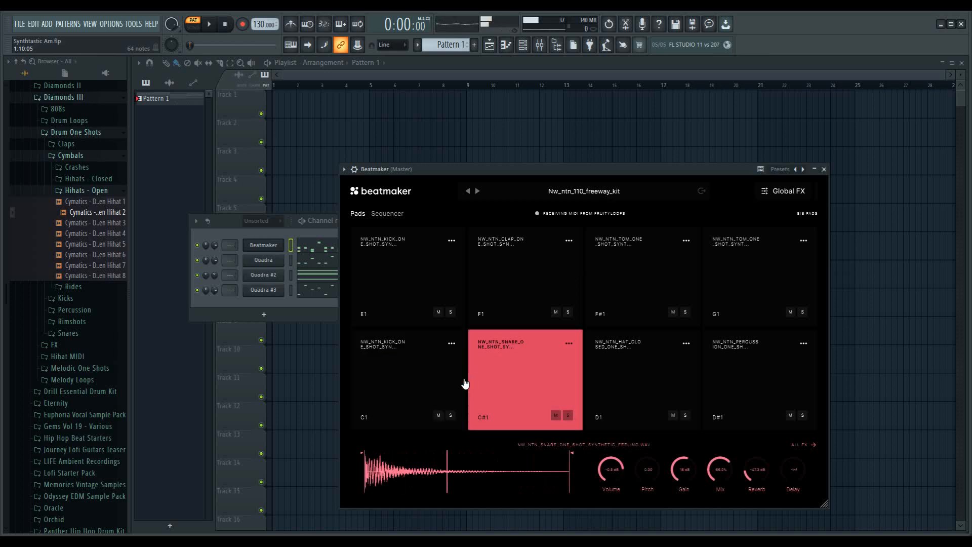
click(464, 385)
click(472, 386)
click(464, 386)
click(476, 385)
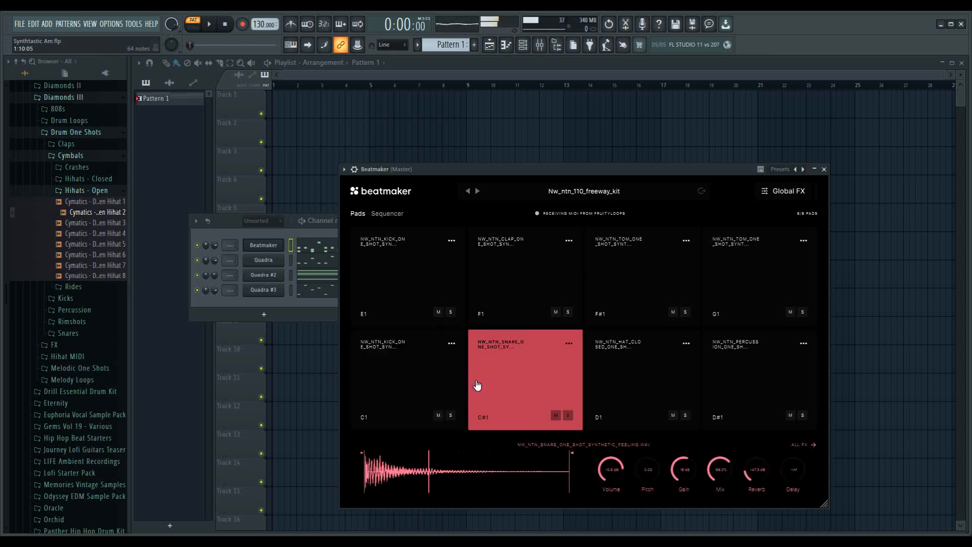
click(456, 391)
click(489, 386)
click(462, 390)
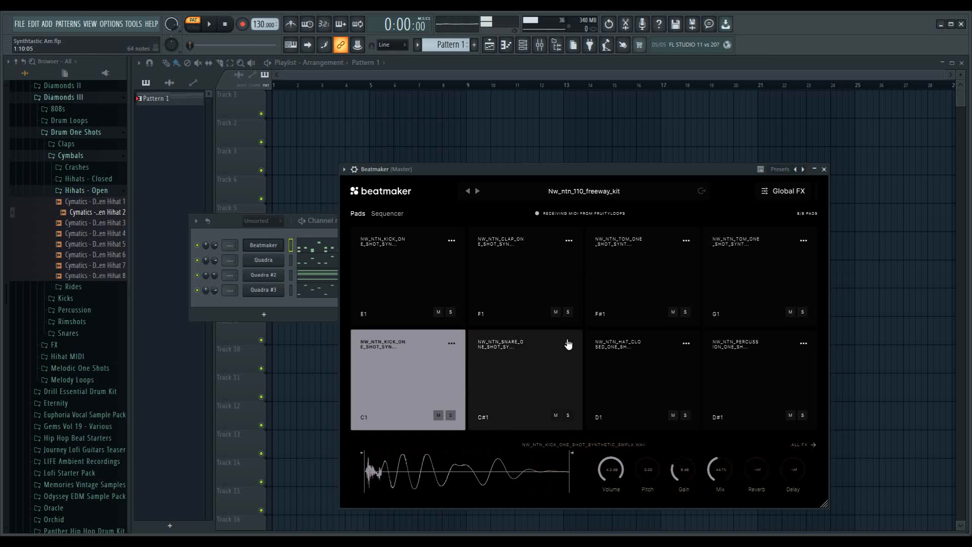
Step: Audition the C1 kick pad by itself, and alternate it with the C#1 snare pad as a steady beat
click(445, 373)
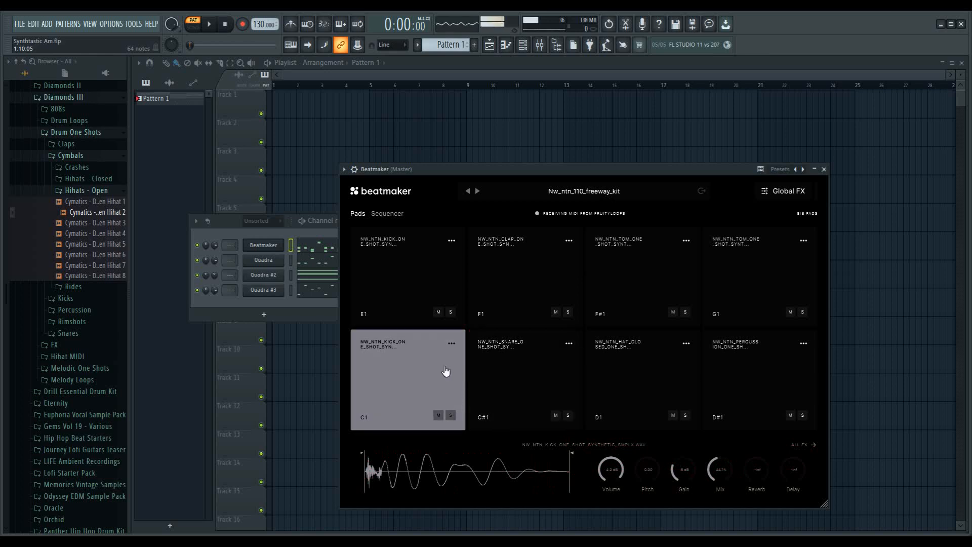
click(430, 378)
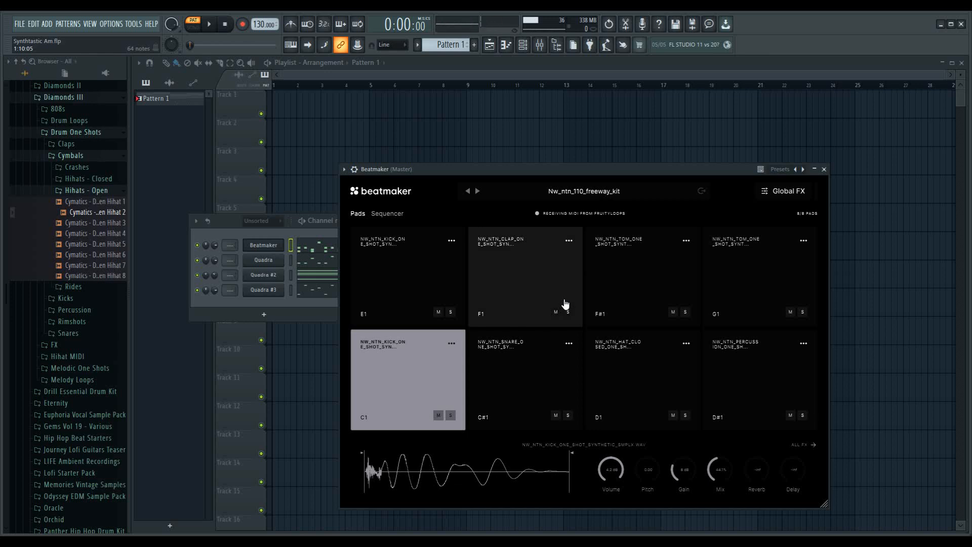
click(434, 369)
click(504, 382)
click(429, 397)
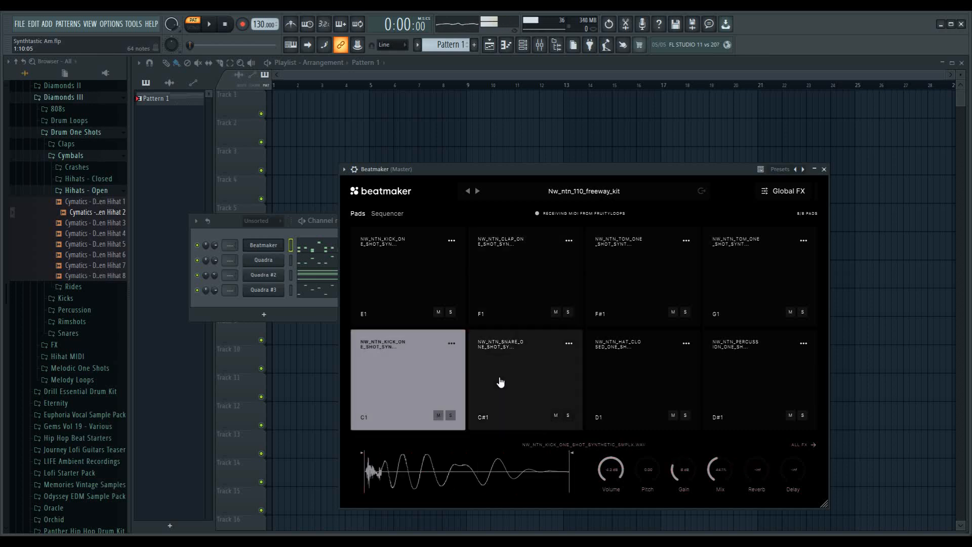
click(500, 381)
click(434, 397)
click(504, 376)
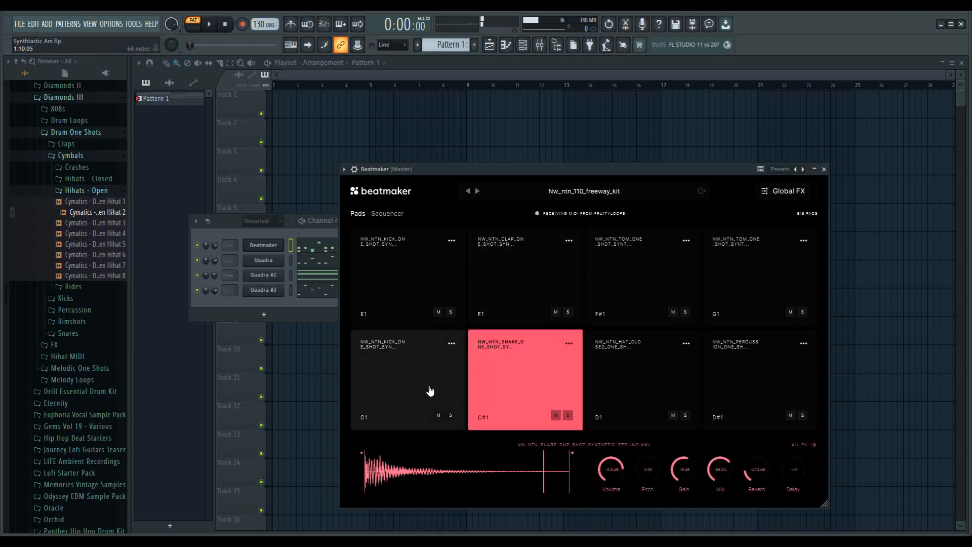
click(427, 390)
click(512, 383)
click(432, 391)
click(510, 379)
click(450, 379)
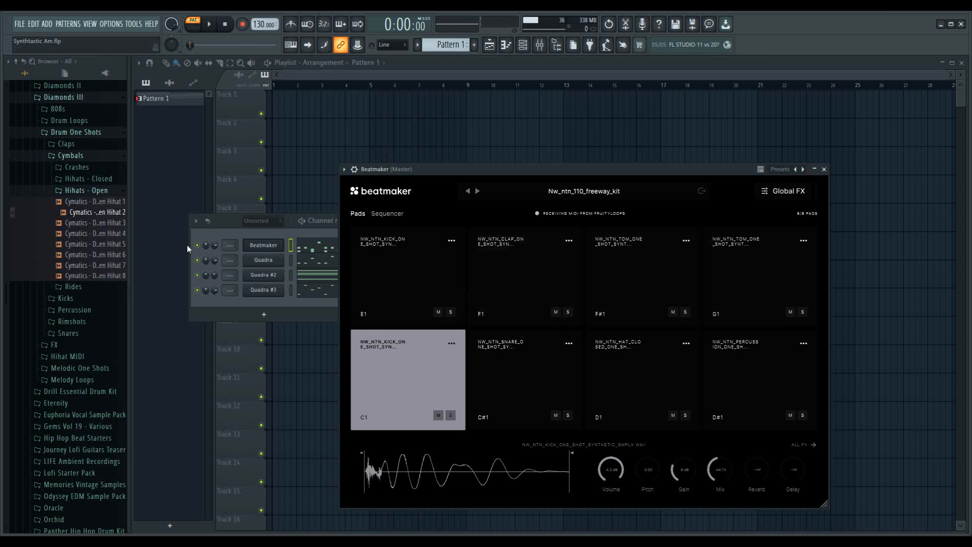
Step: Mute the three Quadra channels and show the Beatmaker channel's drum notes around C3 in the piano roll
click(198, 259)
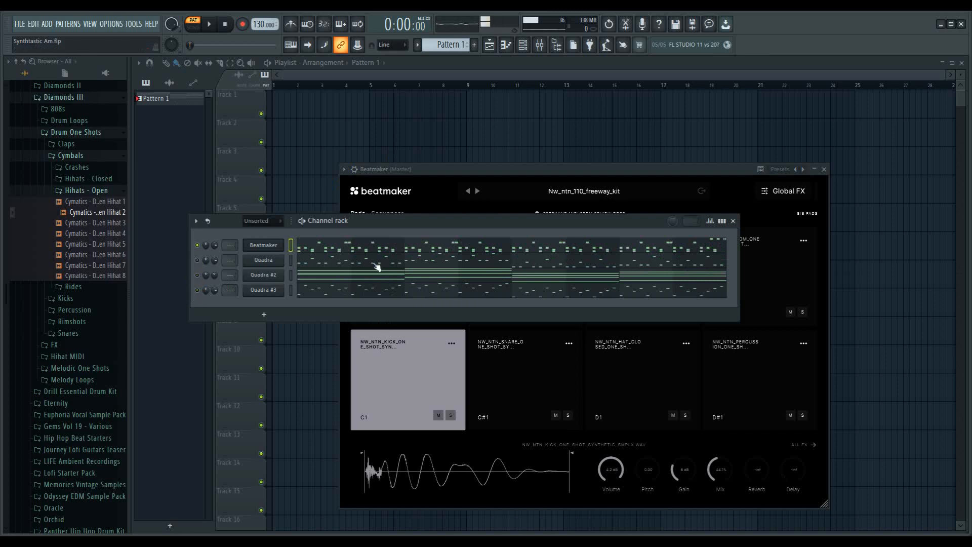
click(420, 250)
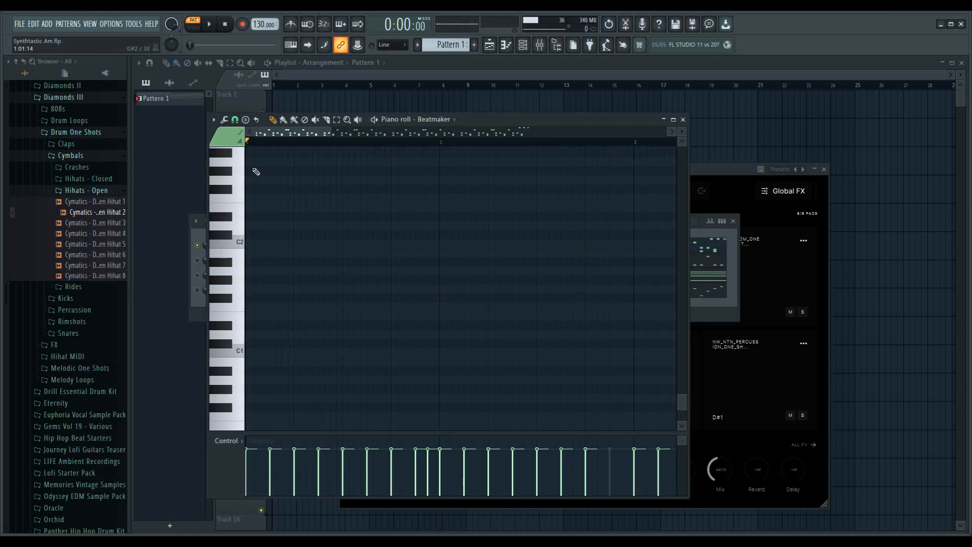
scroll(249, 173, up, 5)
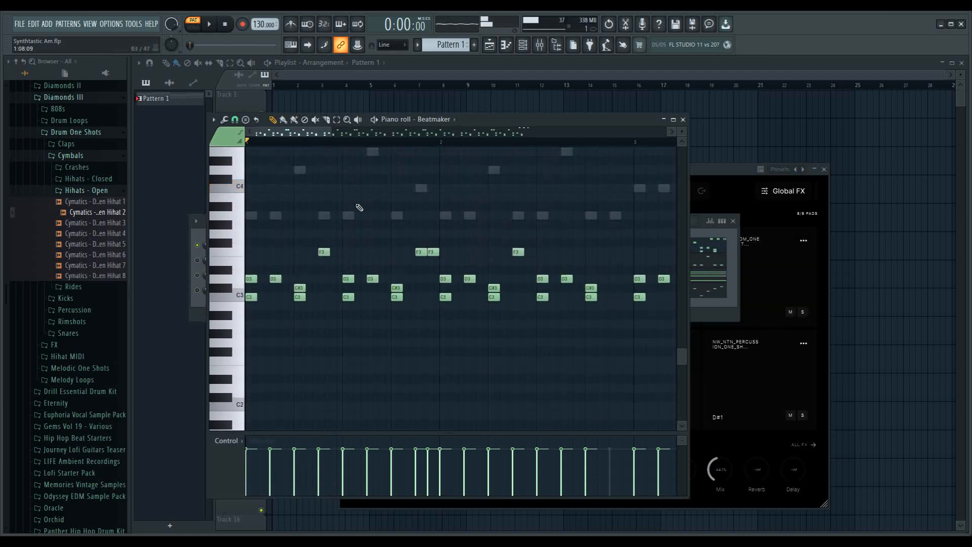
Step: Audition the C3 key and play back the Beatmaker drum pattern without the synths
click(241, 297)
click(240, 297)
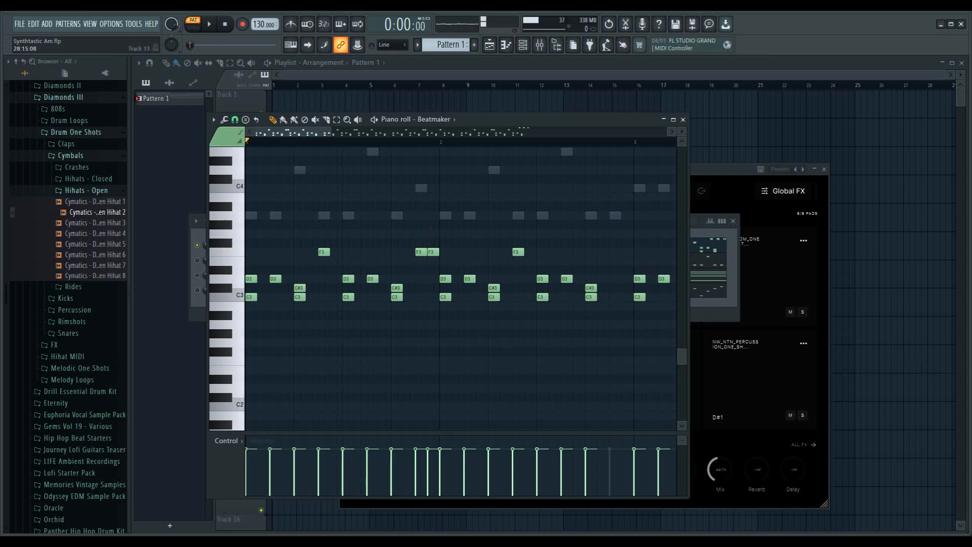
key(space)
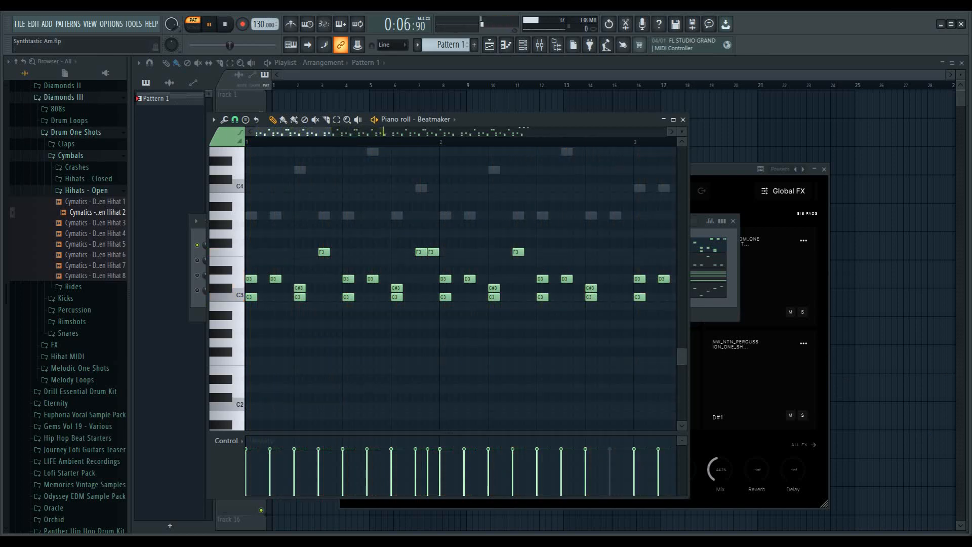
key(space)
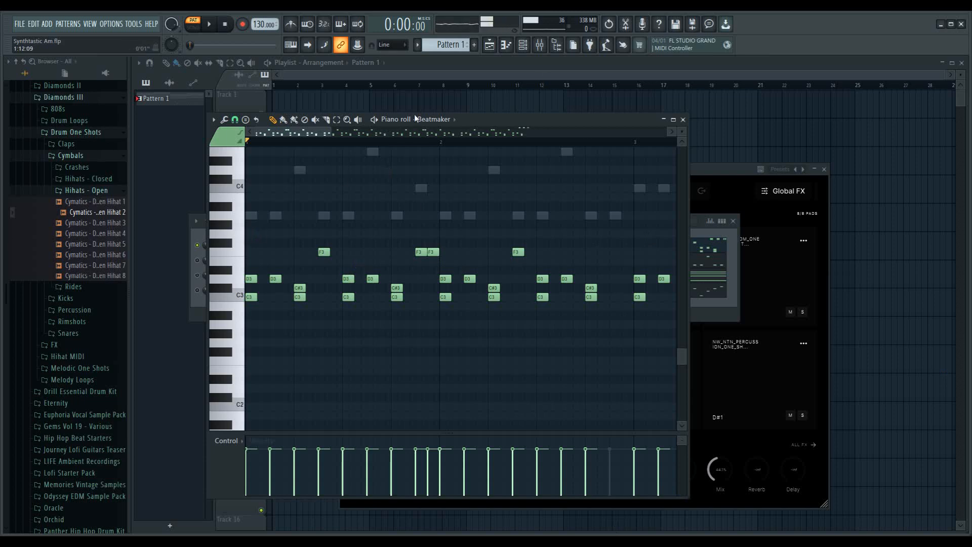
Step: Unmute the first Quadra channel, open its notes in the piano roll, and play it together with the drums
click(203, 261)
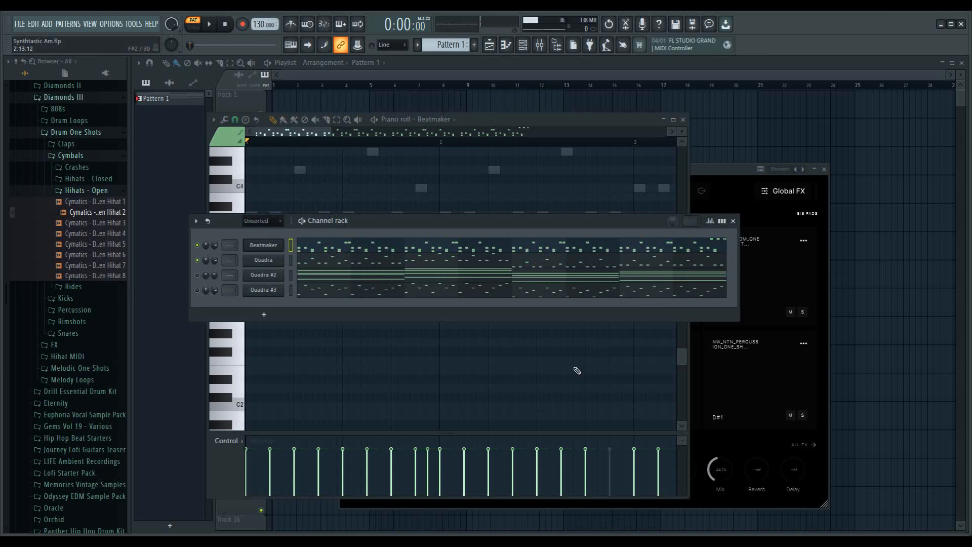
click(446, 260)
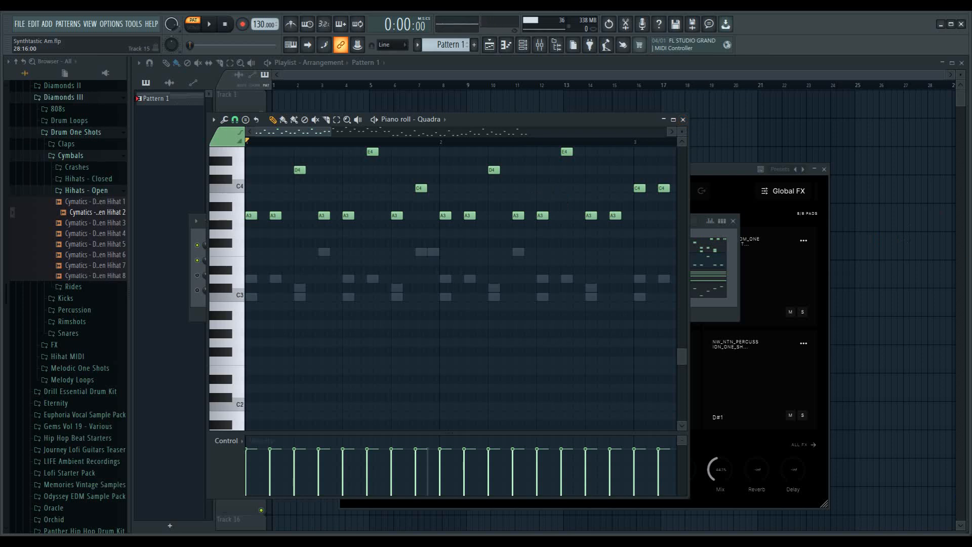
key(space)
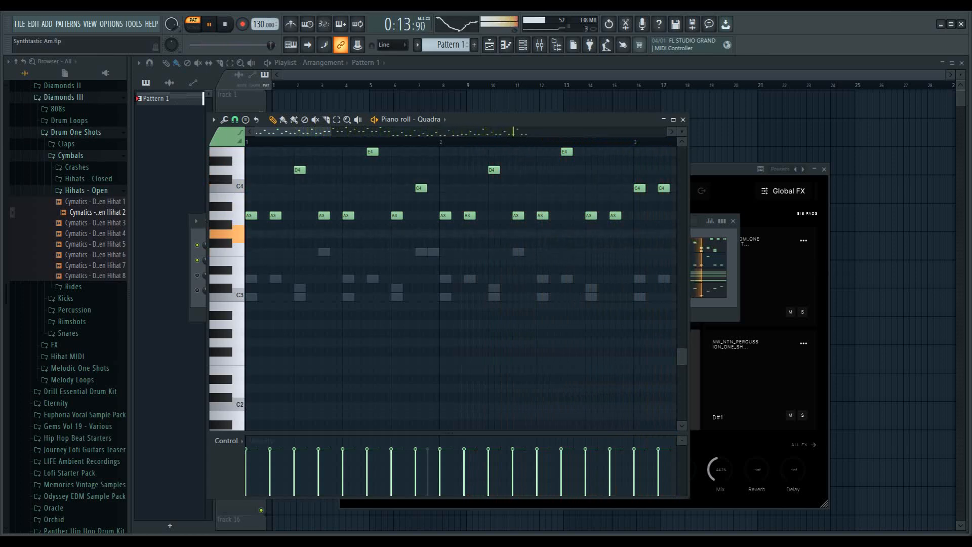
key(space)
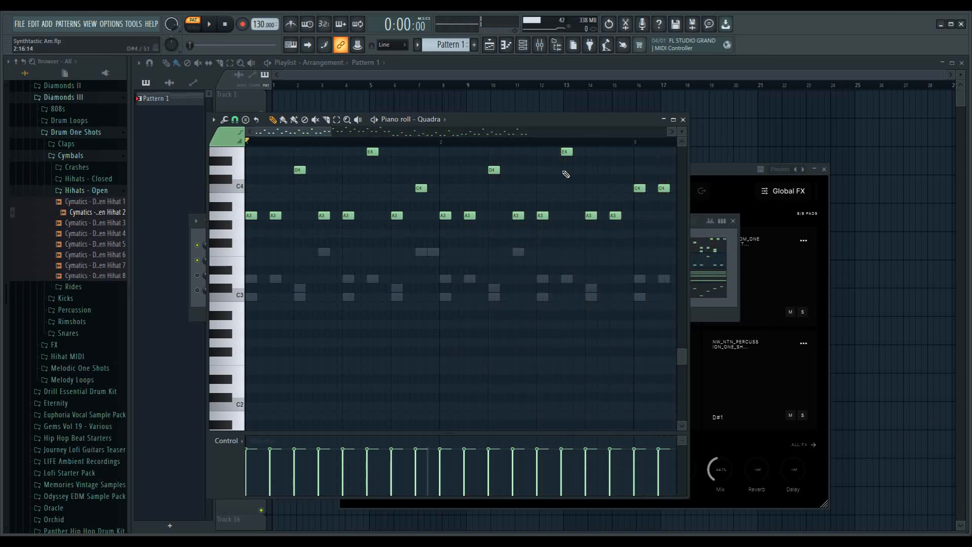
Step: Examine how the first Quadra channel's repeated root notes and melody notes change across the pattern's bars
click(682, 142)
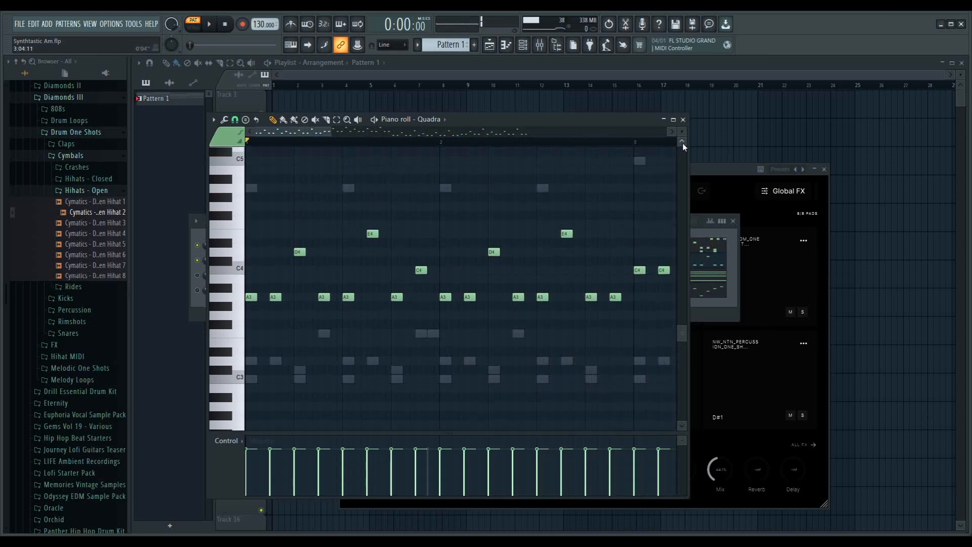
click(683, 143)
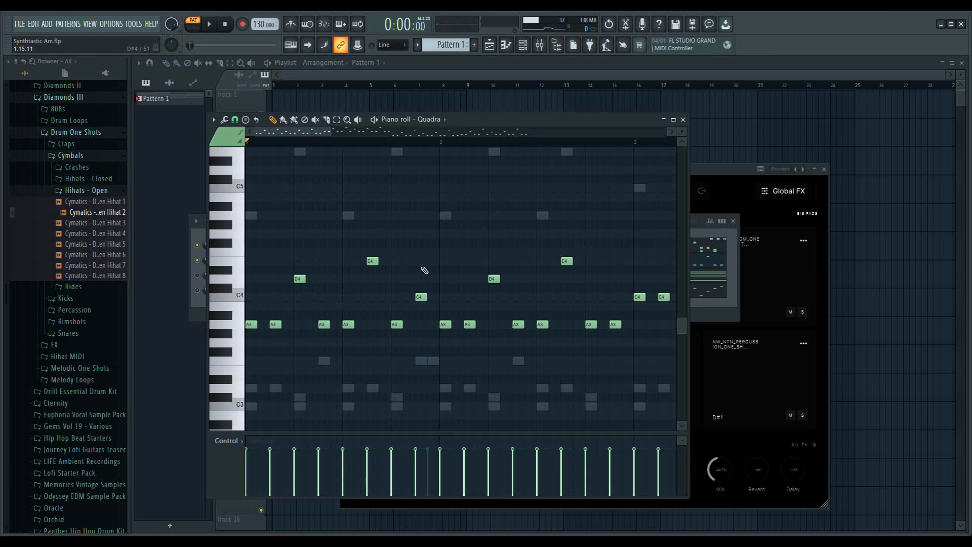
scroll(501, 135, right, 1)
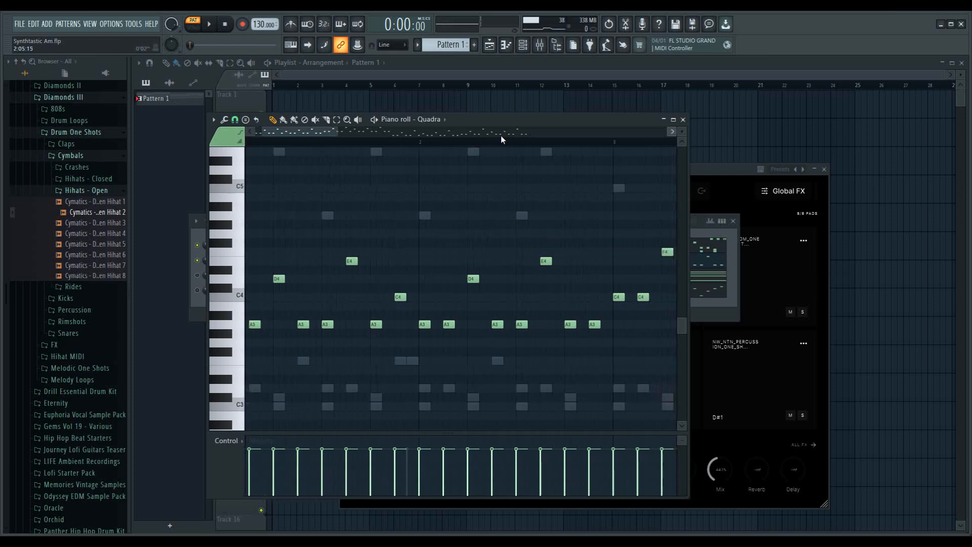
scroll(500, 136, right, 10)
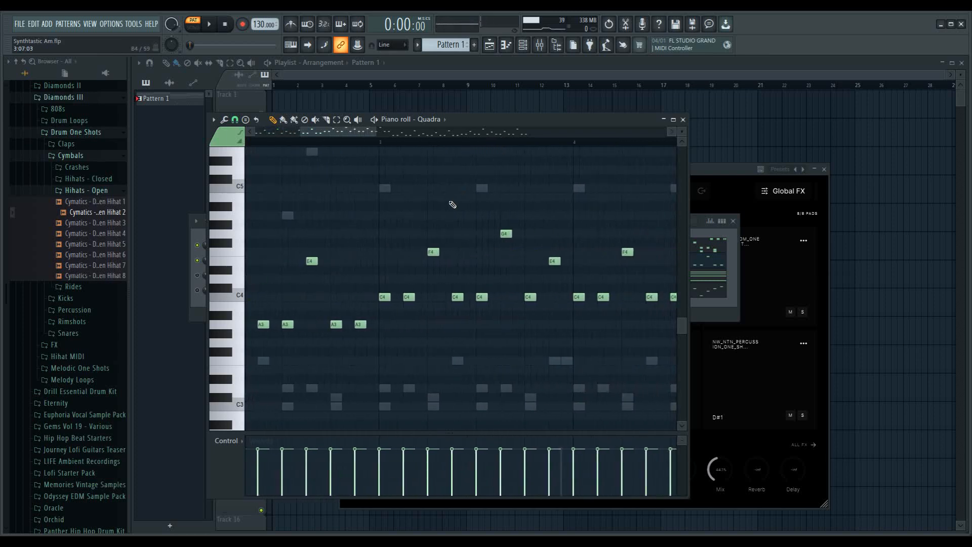
scroll(601, 131, right, 15)
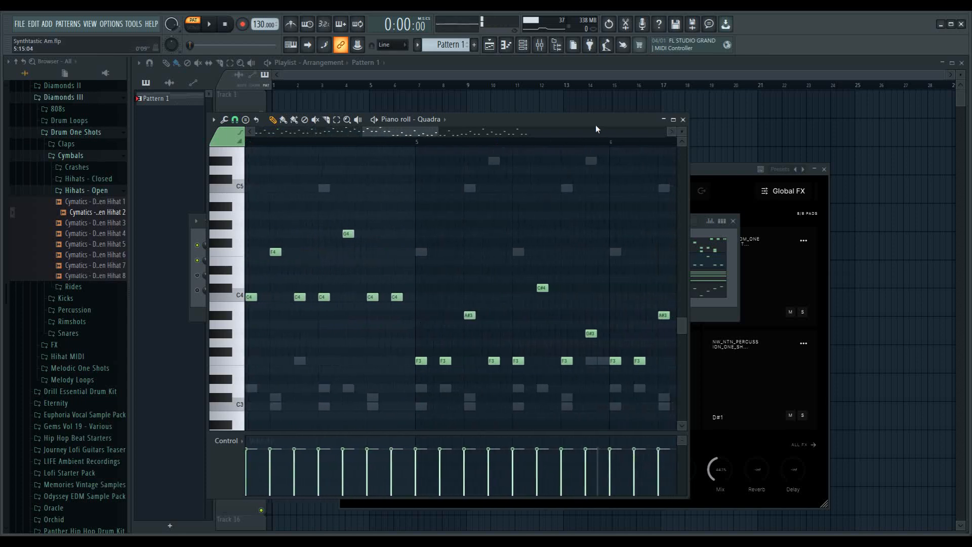
scroll(587, 131, right, 1)
scroll(584, 133, right, 14)
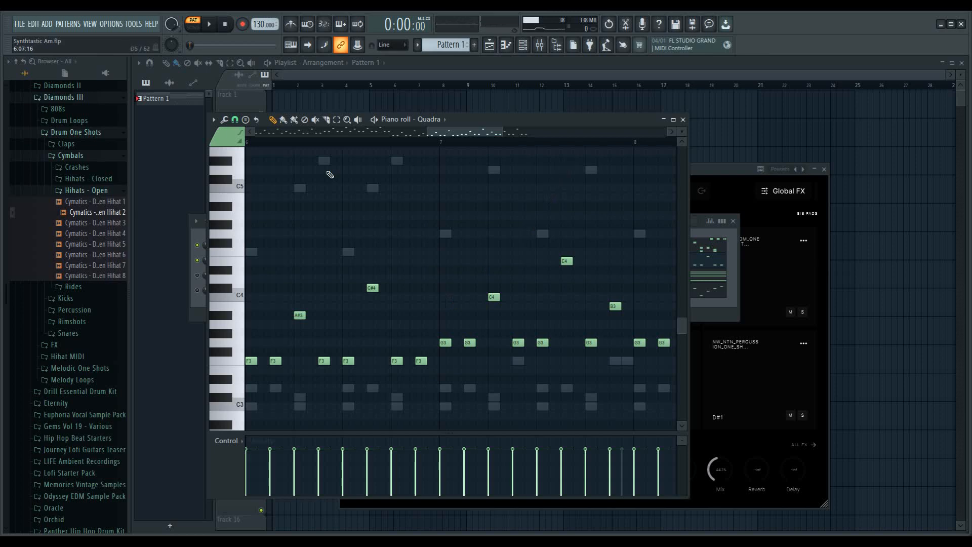
scroll(337, 132, left, 7)
scroll(336, 130, left, 15)
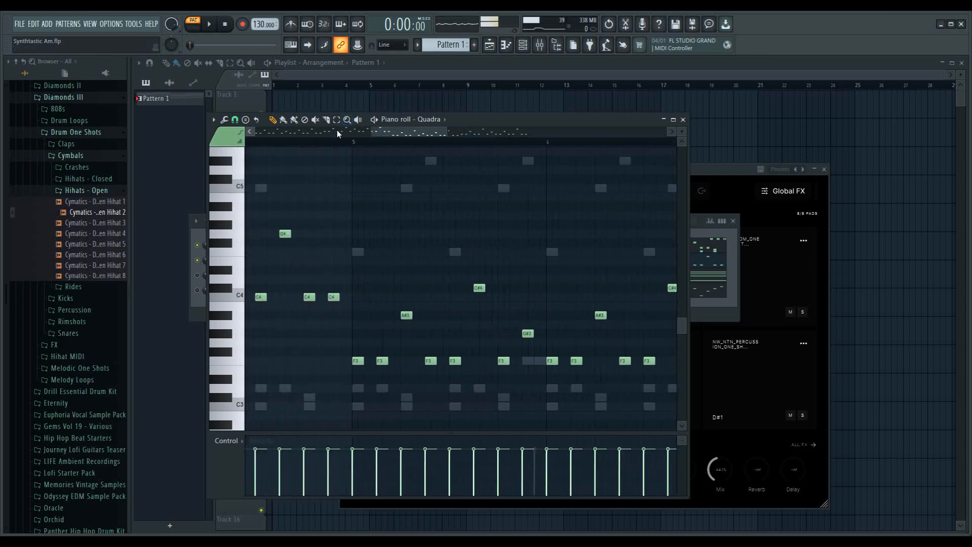
scroll(337, 130, left, 5)
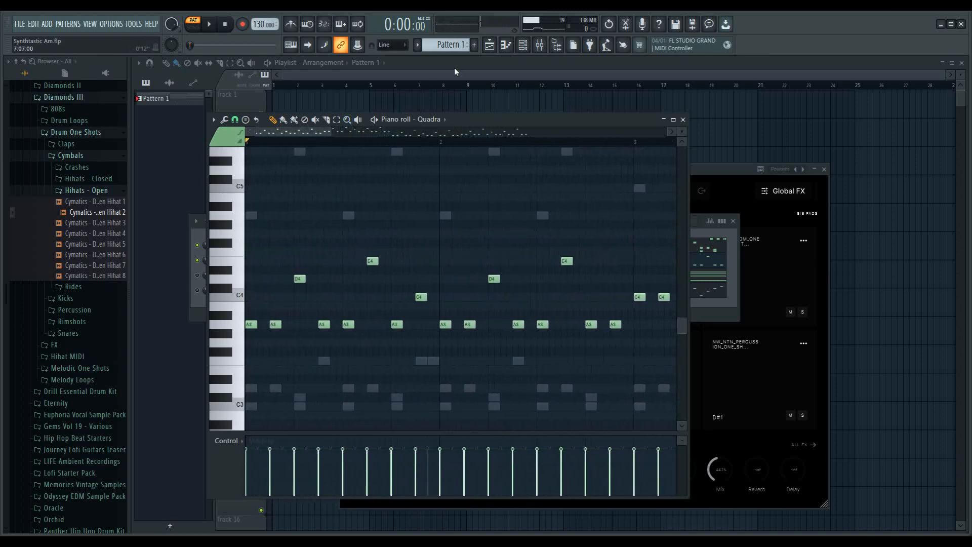
Step: Open the first Quadra channel's synthesizer to view its sound settings, and close it again
click(201, 235)
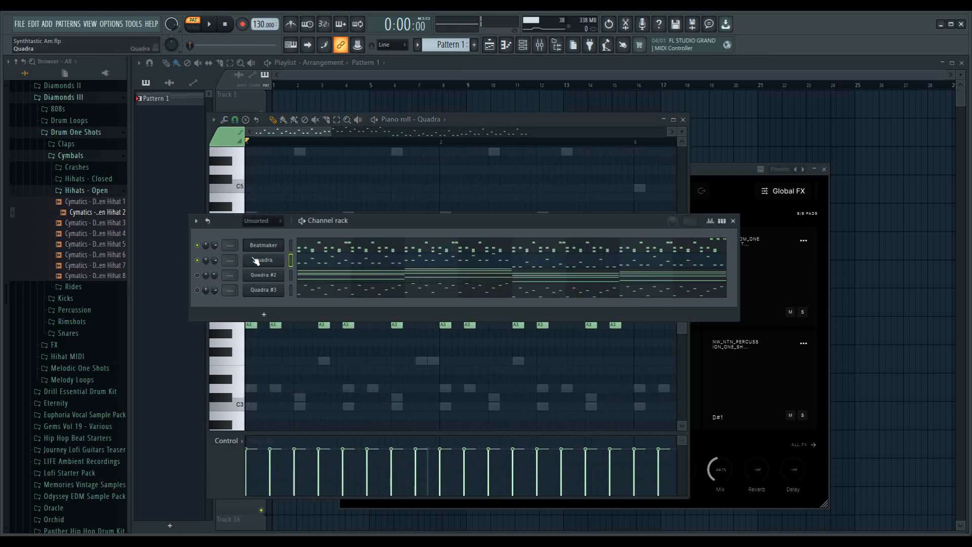
click(263, 260)
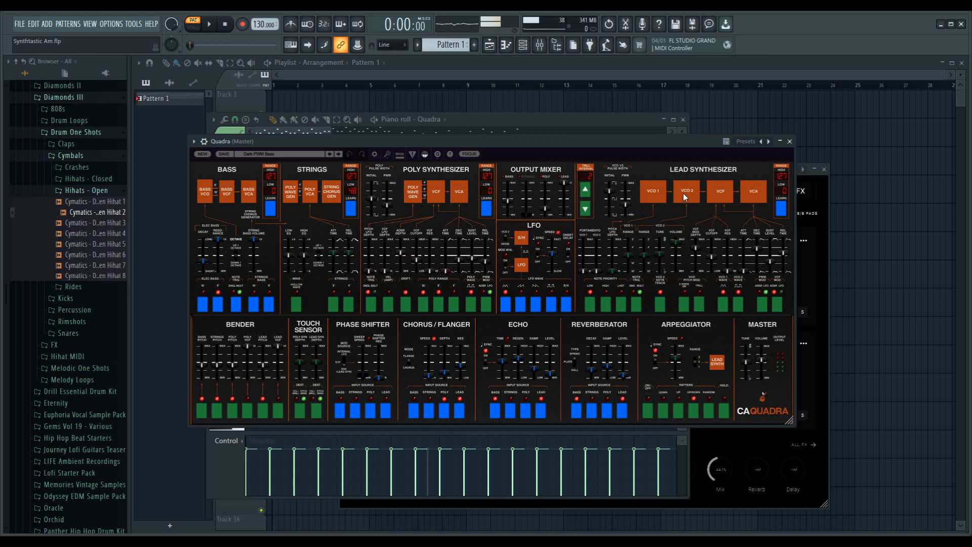
click(790, 142)
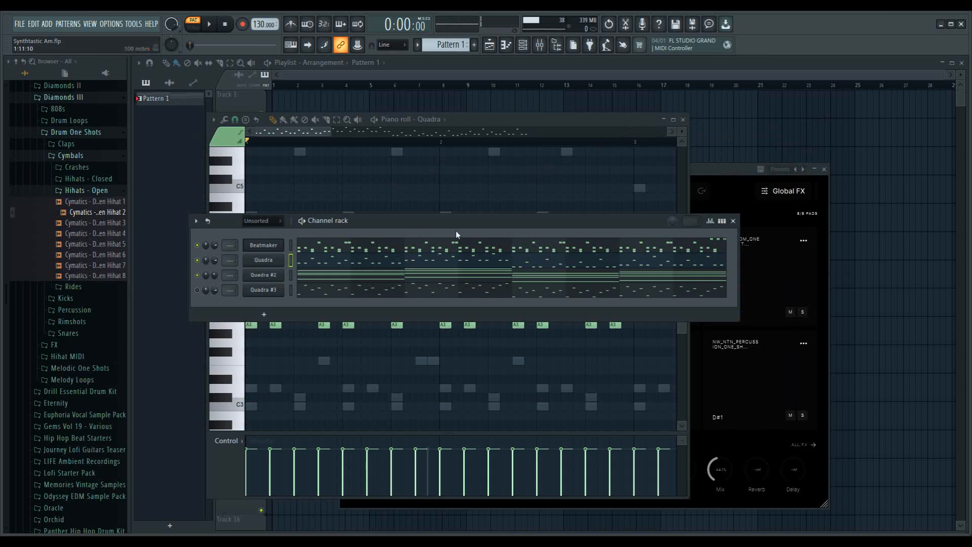
Step: With Quadra #2 unmuted, show its chord notes in the piano roll, audition the C6 key, and play the pattern
click(339, 276)
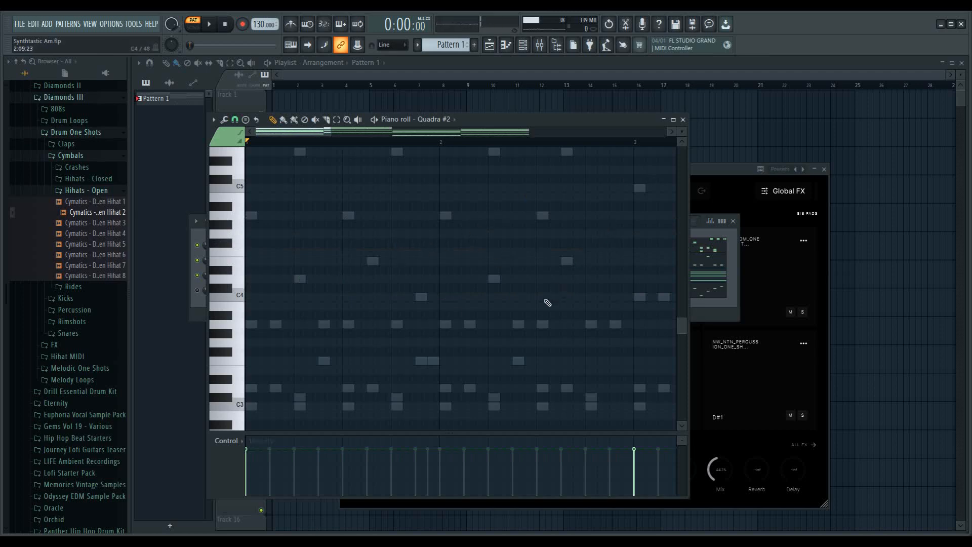
click(682, 144)
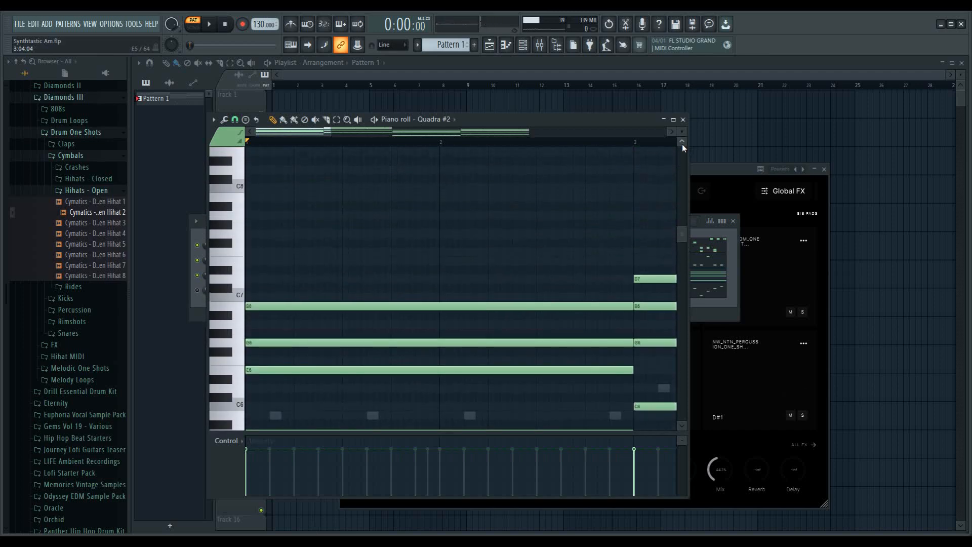
drag(684, 233, 662, 247)
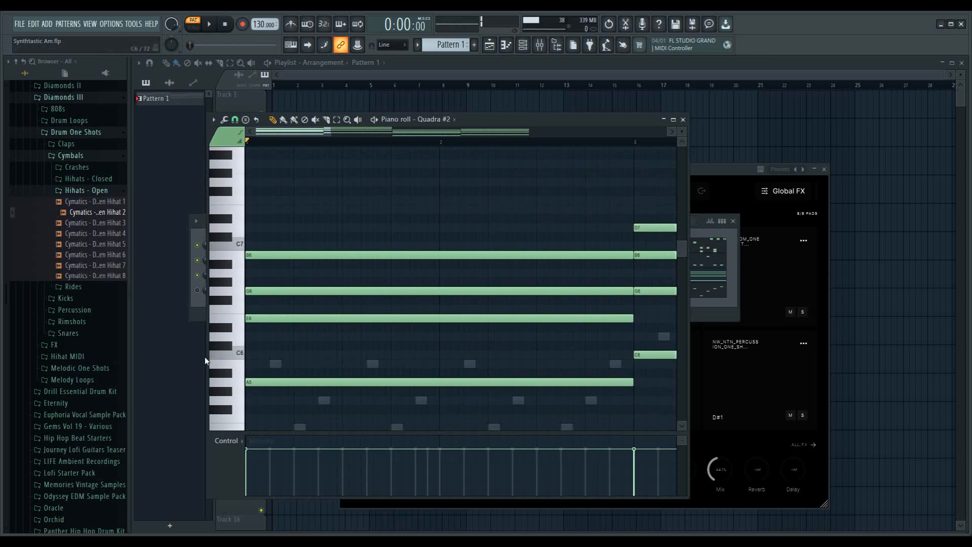
click(225, 350)
key(space)
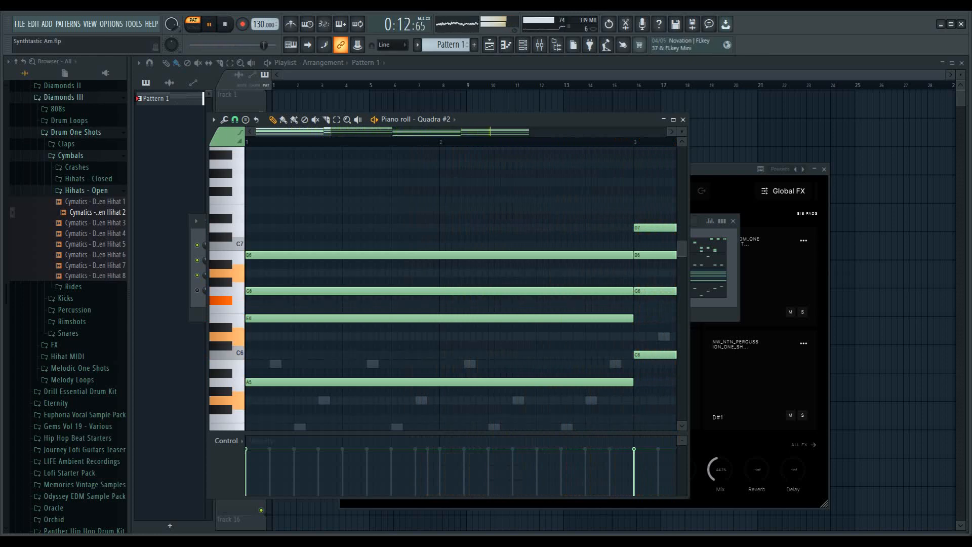
Step: Stop playback, close Quadra #2's notes, and with Quadra #3 unmuted show its notes in the piano roll
key(space)
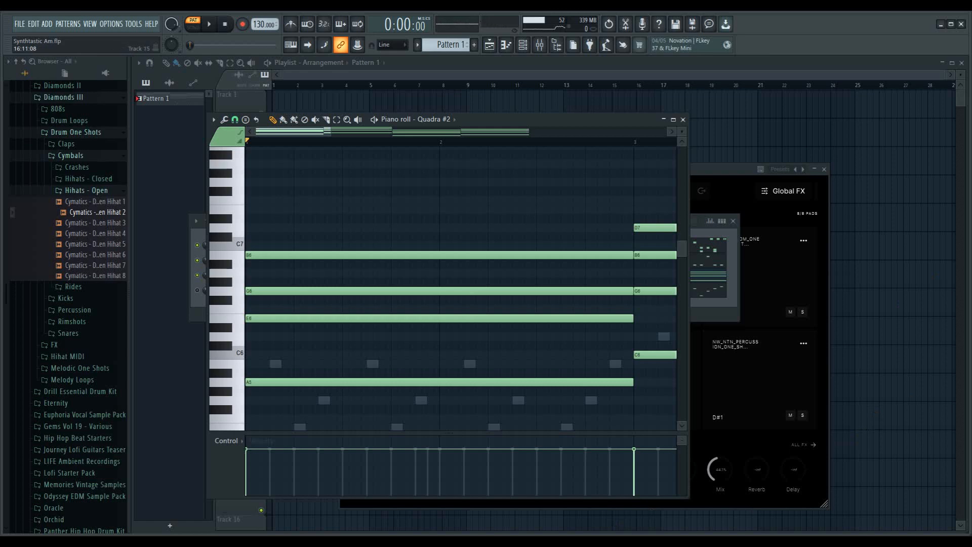
click(683, 120)
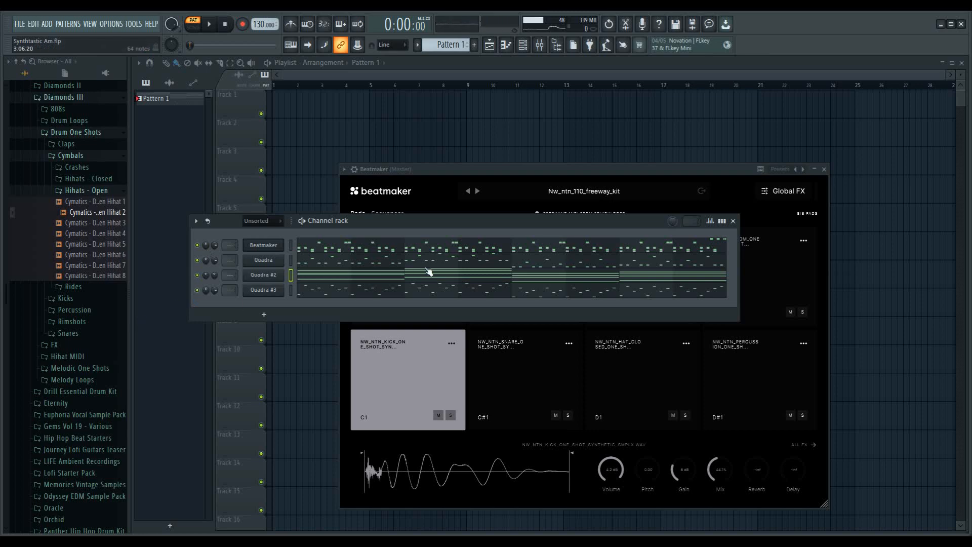
click(317, 296)
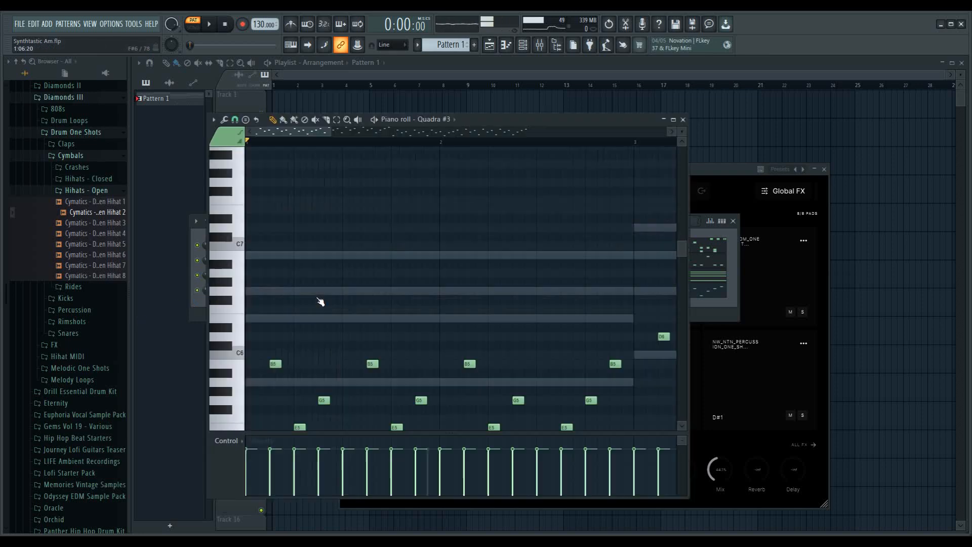
scroll(236, 428, down, 5)
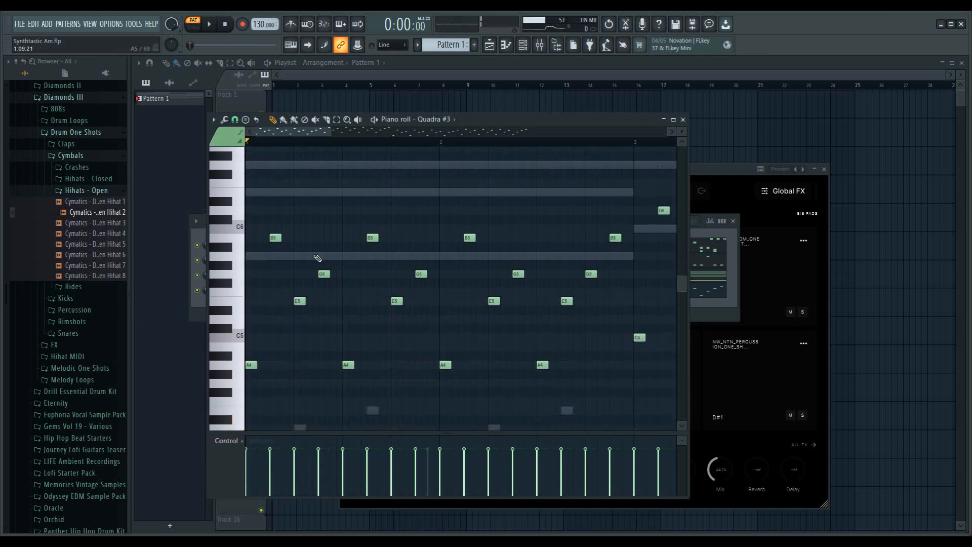
click(249, 274)
click(304, 120)
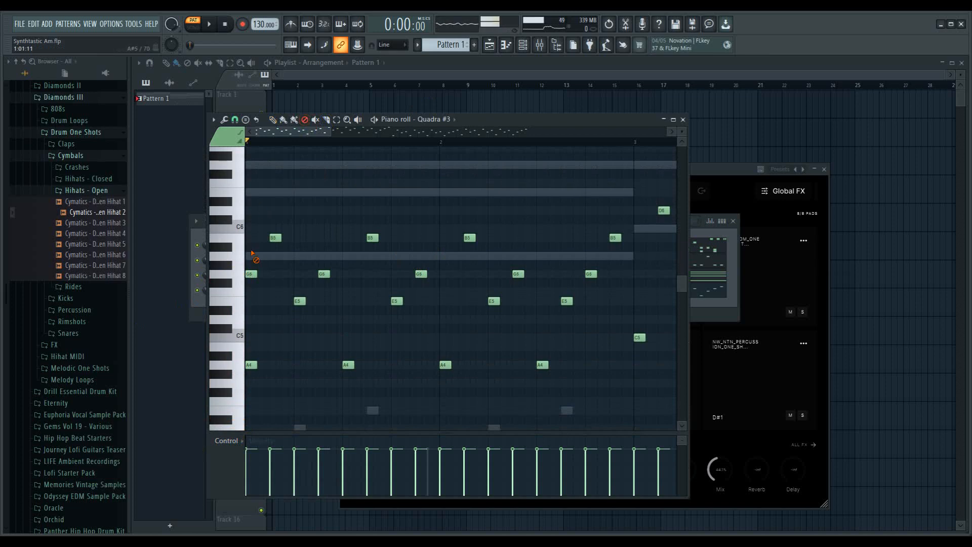
click(252, 275)
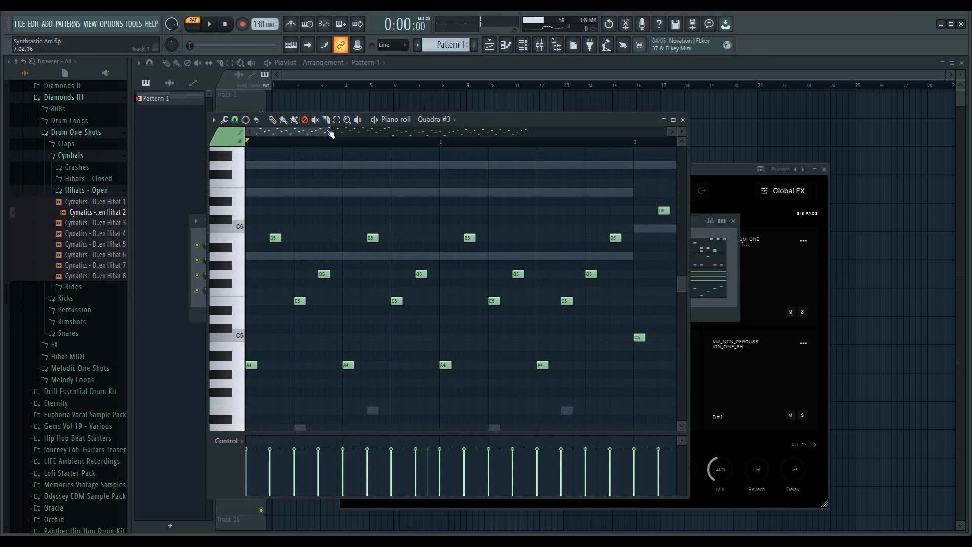
click(272, 119)
Step: Audition keys from the Quadra #3 melody on the piano roll keyboard, including A4 and a repeated G5, and close the piano roll
click(231, 366)
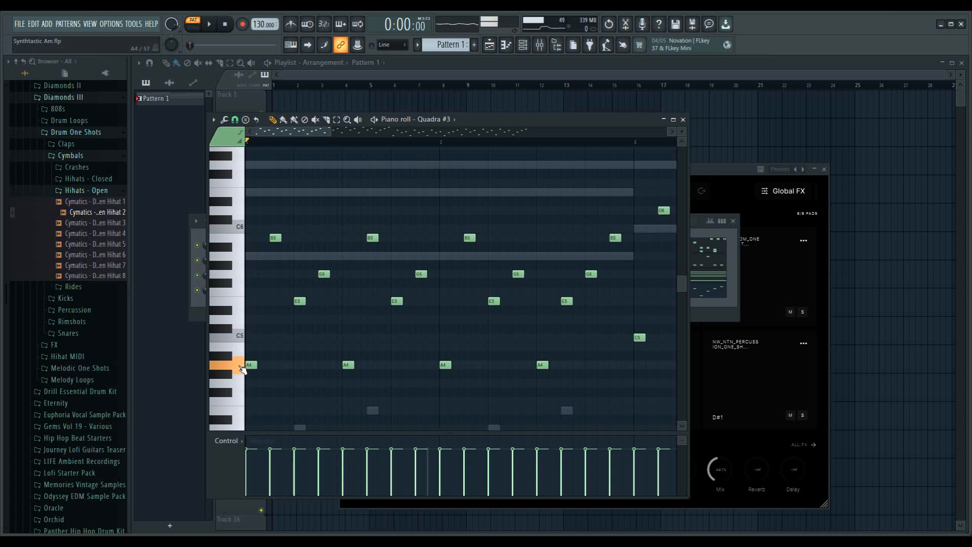
click(243, 246)
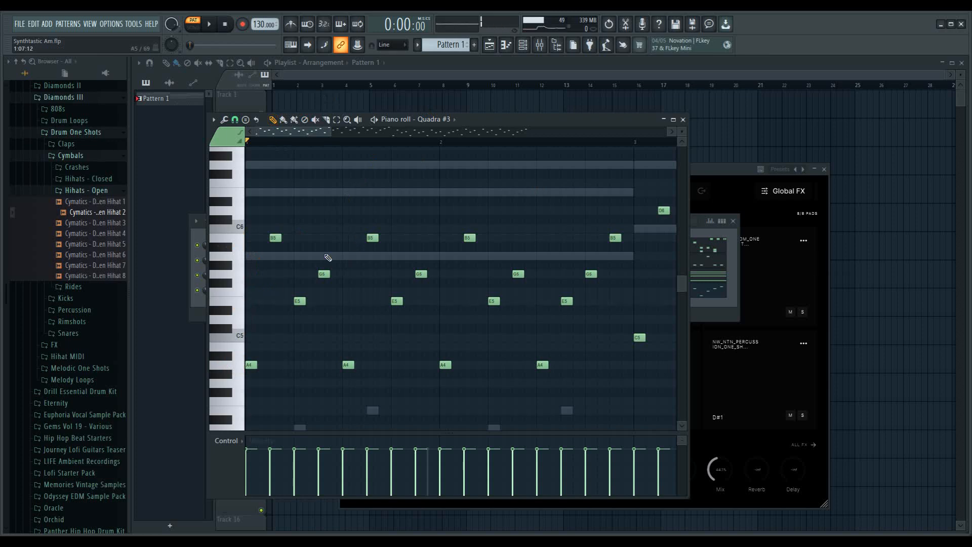
click(242, 276)
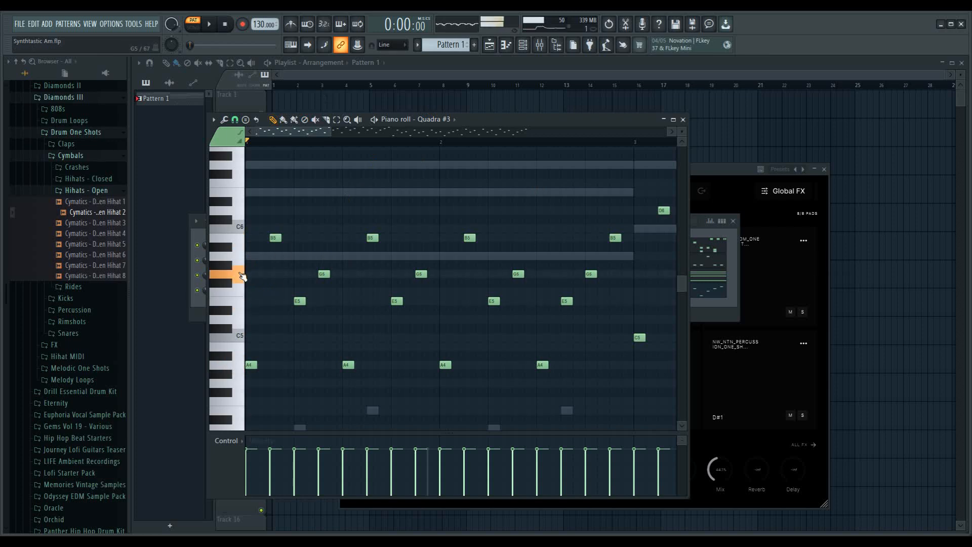
click(242, 276)
click(242, 276)
click(242, 276)
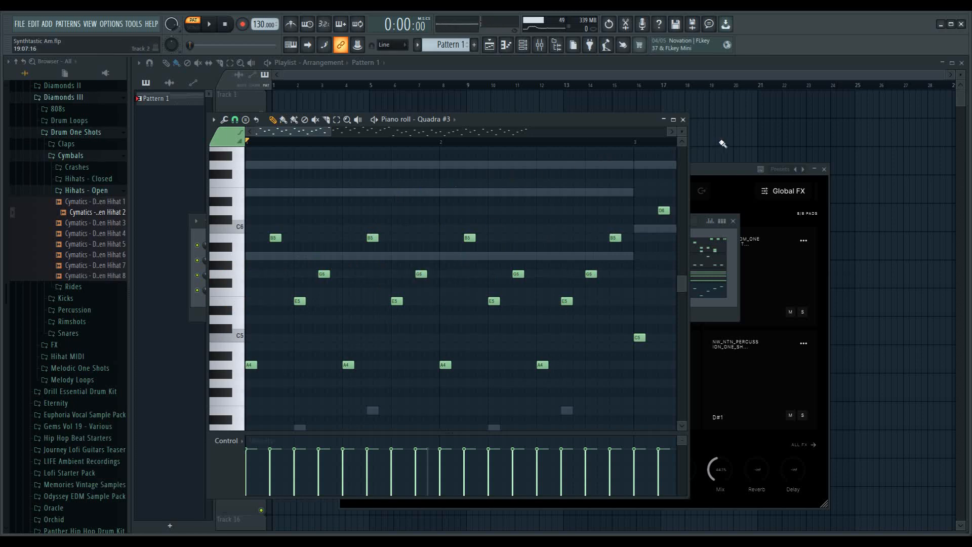
click(683, 120)
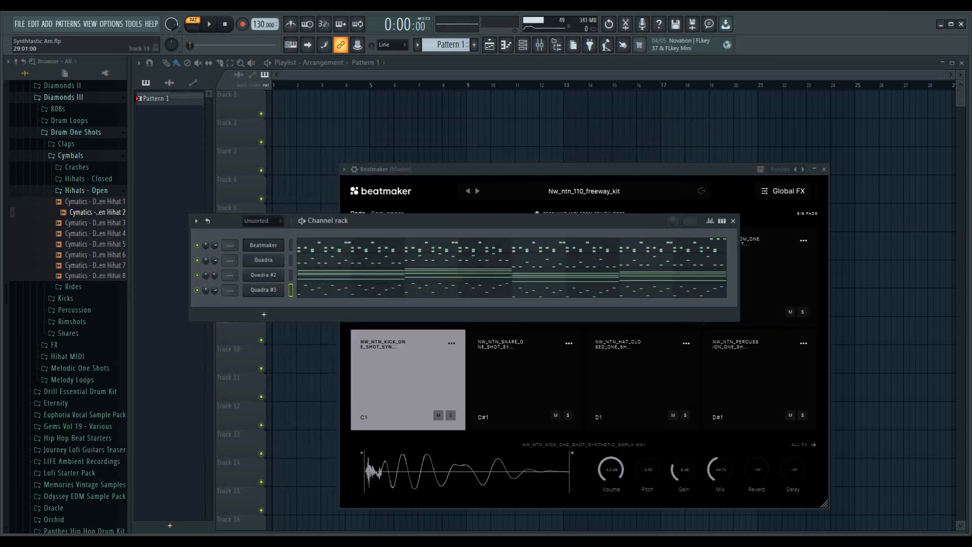
Step: Play the full pattern with the Beatmaker and all three Quadra channels together, stop playback, and save the project
key(space)
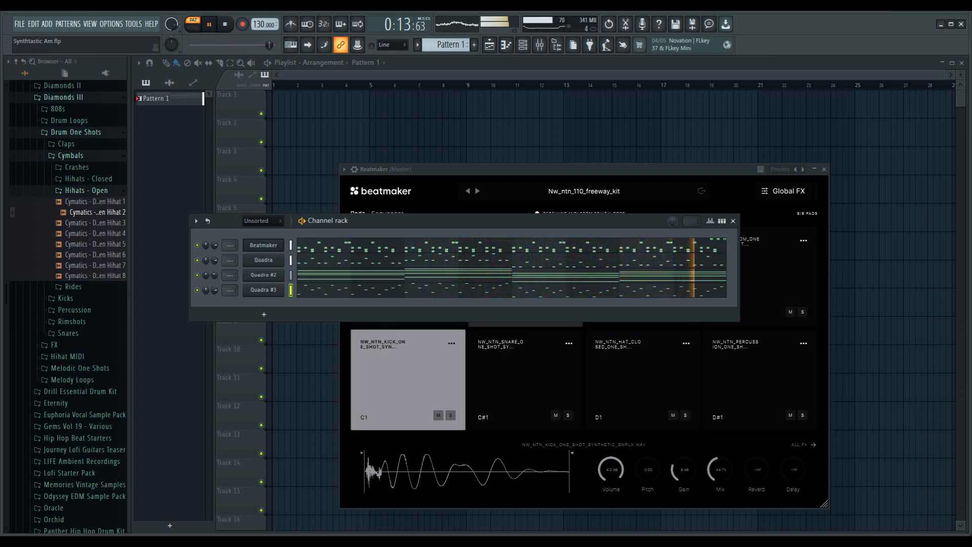
key(space)
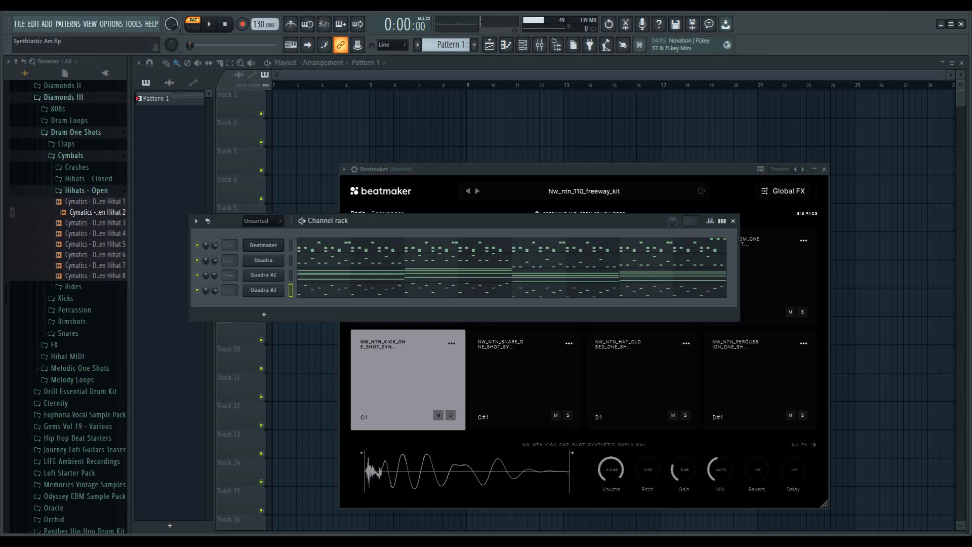
key(ctrl+s)
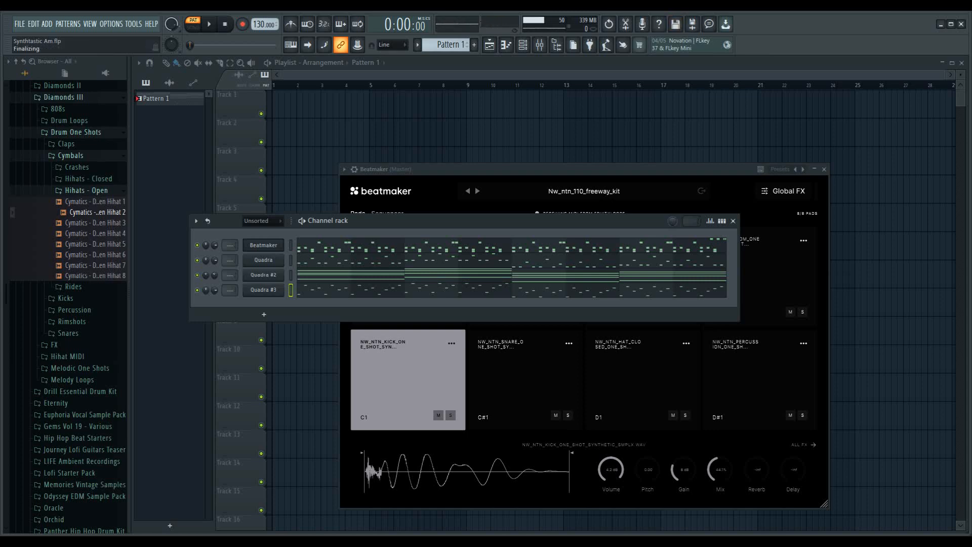